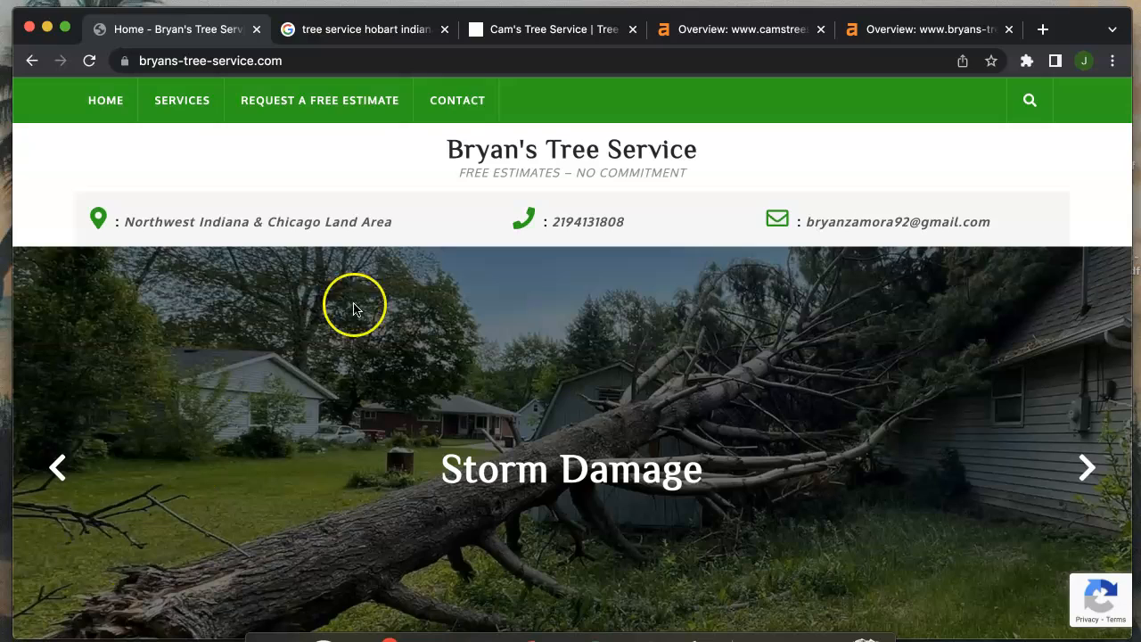
Step: Examine the Bryan's Tree Service home page, covering its header, image slider, business description, services list, customer reviews and accreditation badges
scroll(273, 484, down, 5)
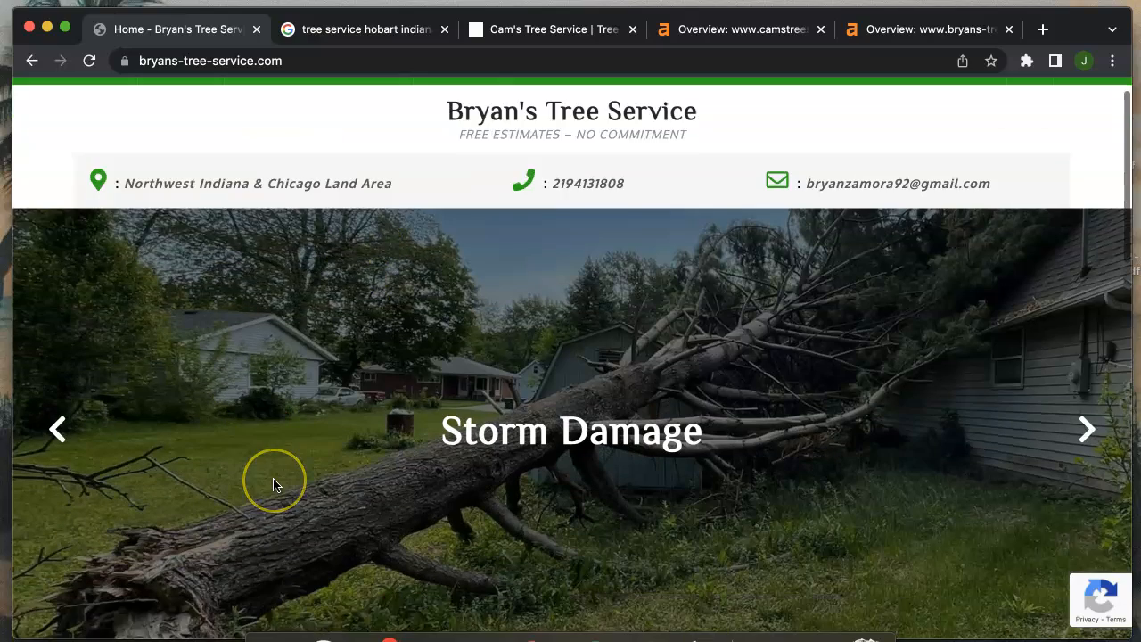
scroll(272, 484, up, 3)
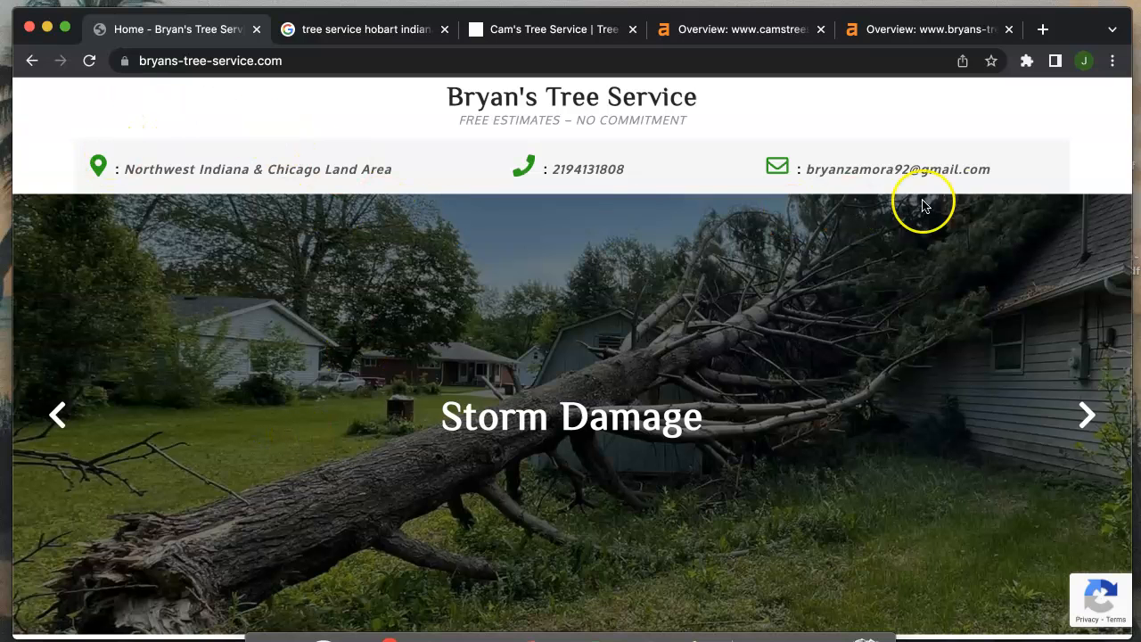
scroll(330, 313, down, 3)
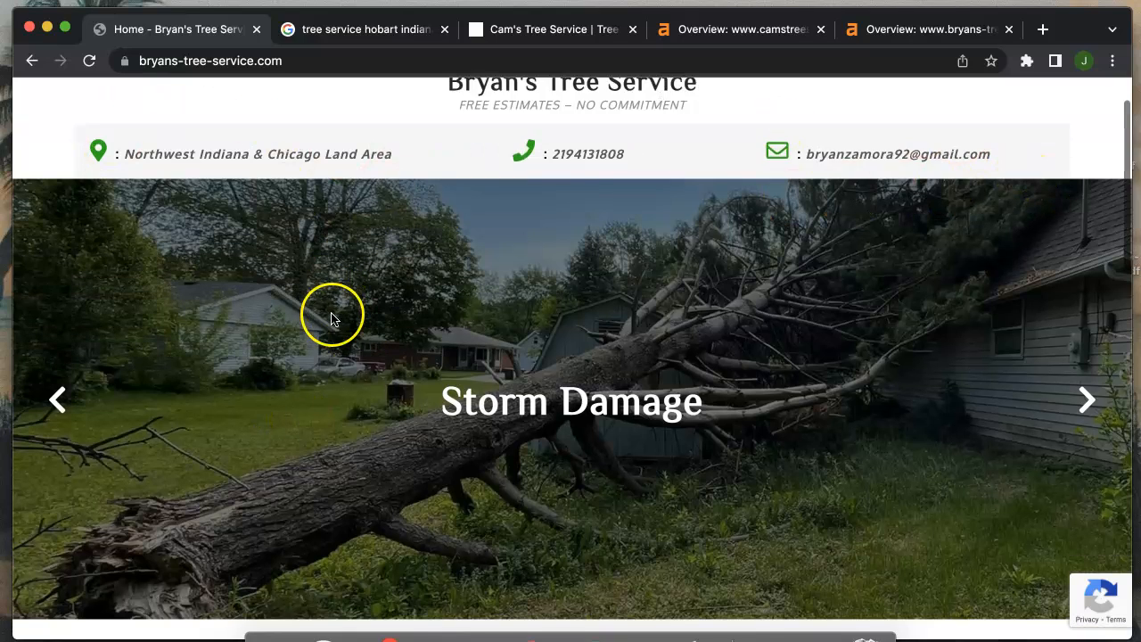
click(1084, 310)
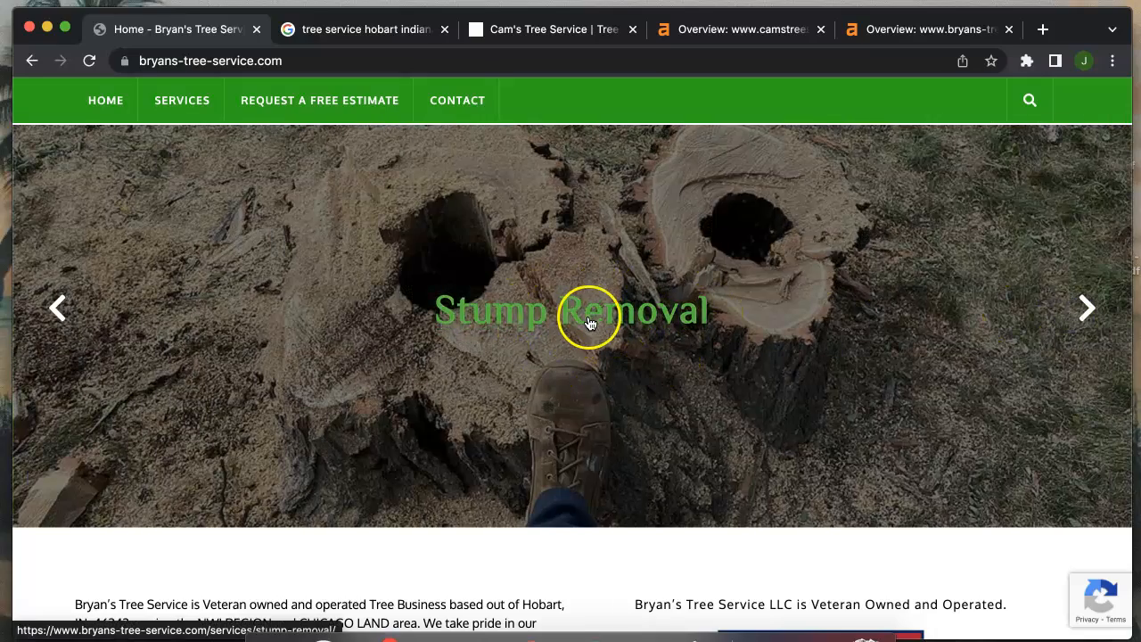
scroll(564, 520, down, 5)
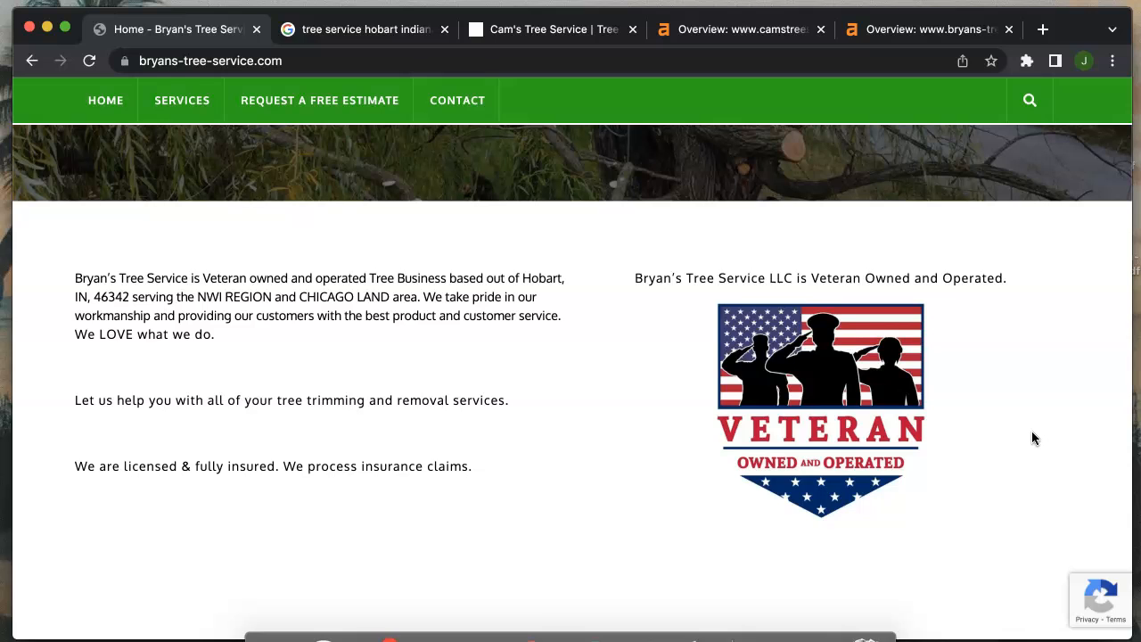
scroll(1031, 431, down, 6)
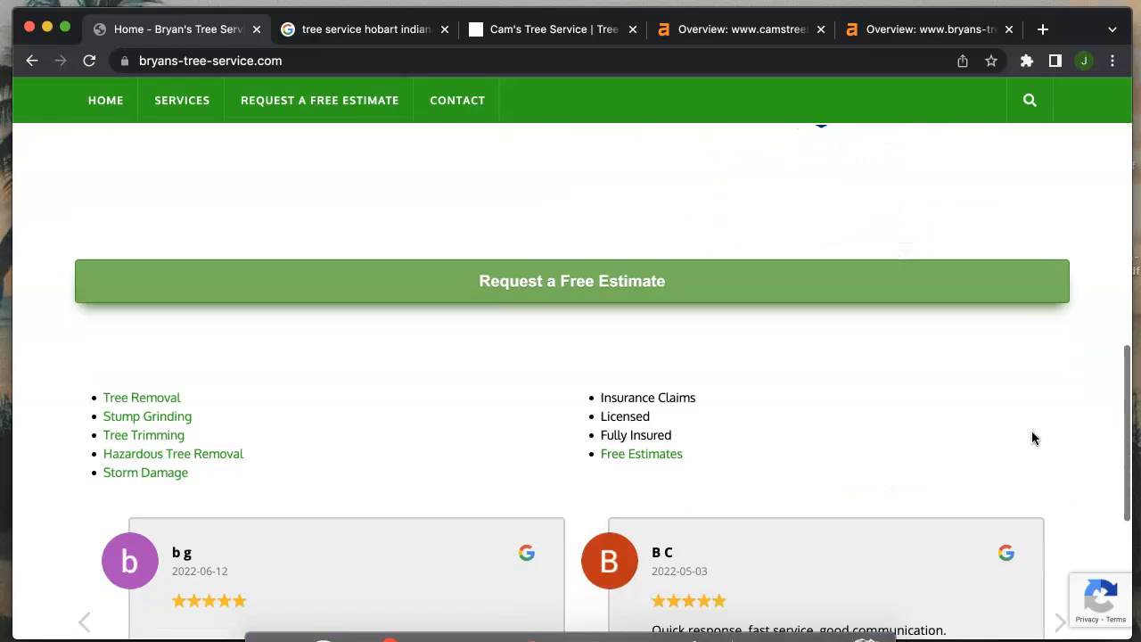
scroll(984, 410, down, 4)
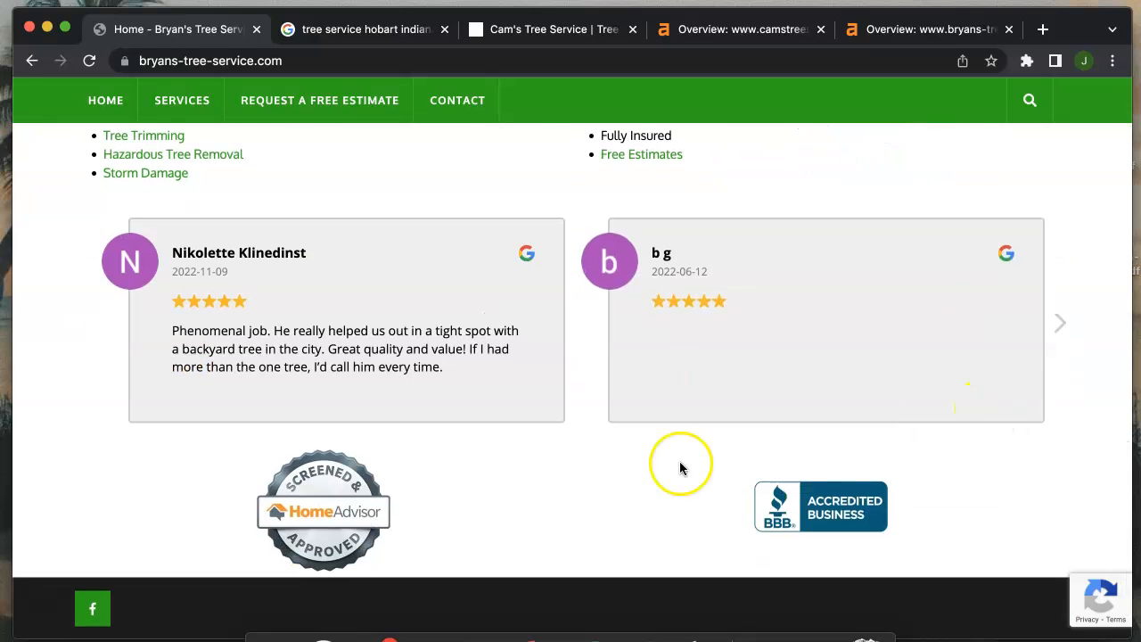
scroll(479, 500, up, 10)
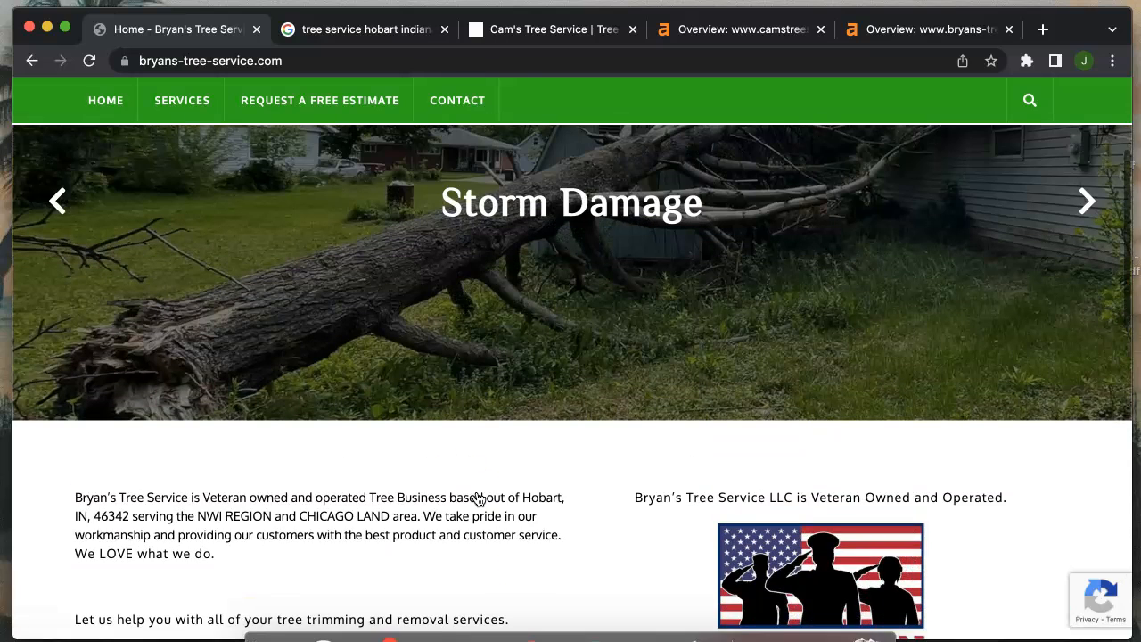
scroll(363, 581, down, 8)
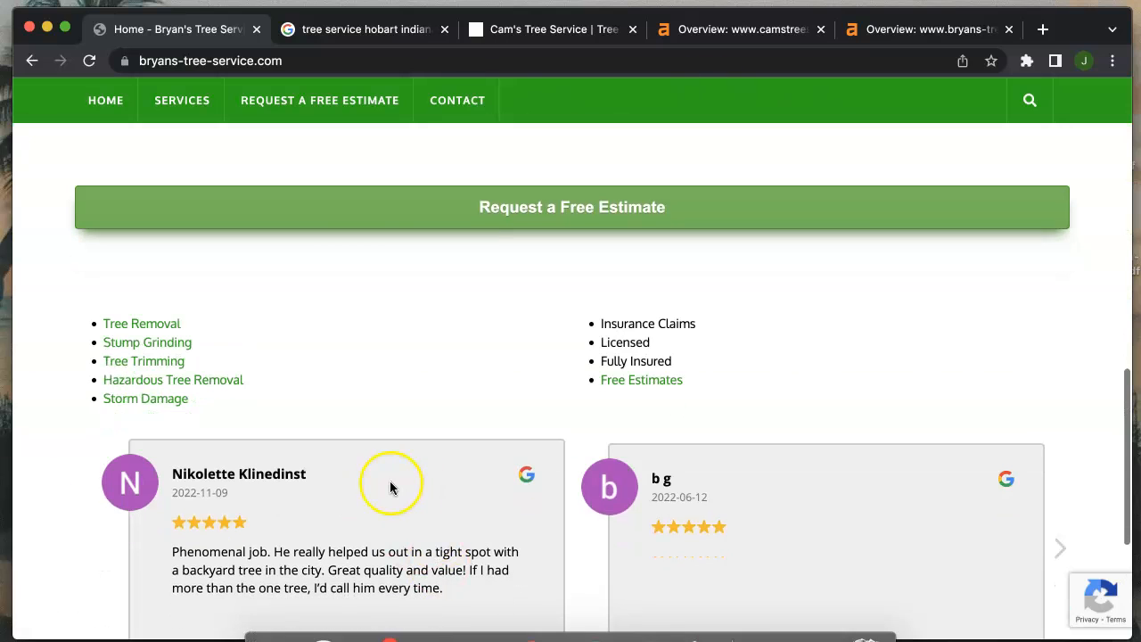
scroll(380, 327, up, 8)
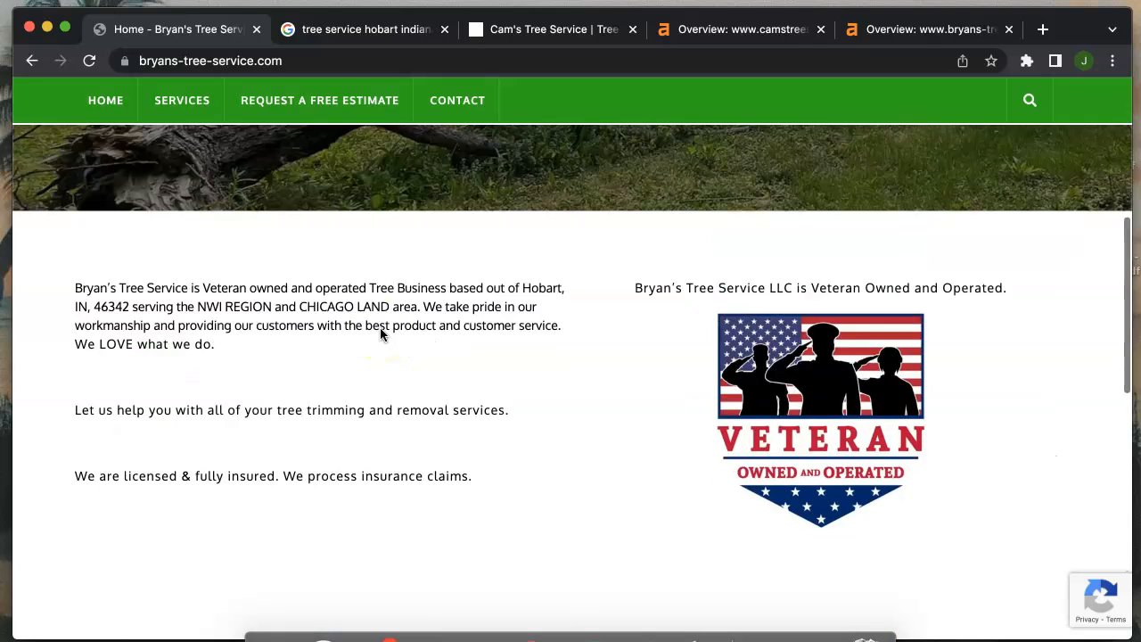
scroll(380, 335, down, 2)
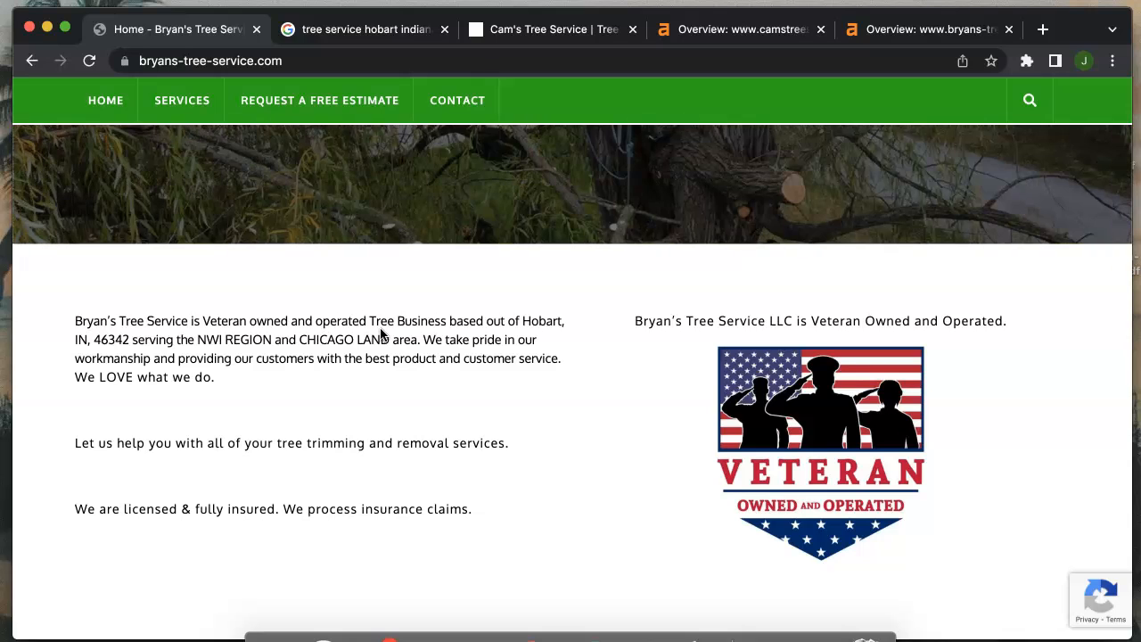
scroll(381, 334, up, 5)
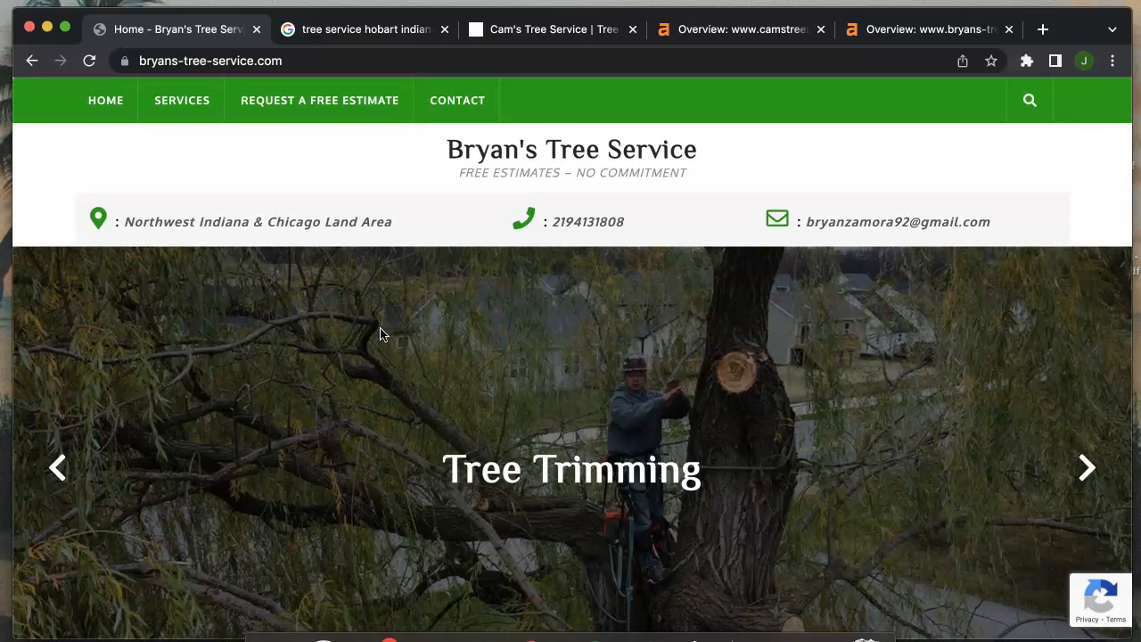
mouse_move(190, 111)
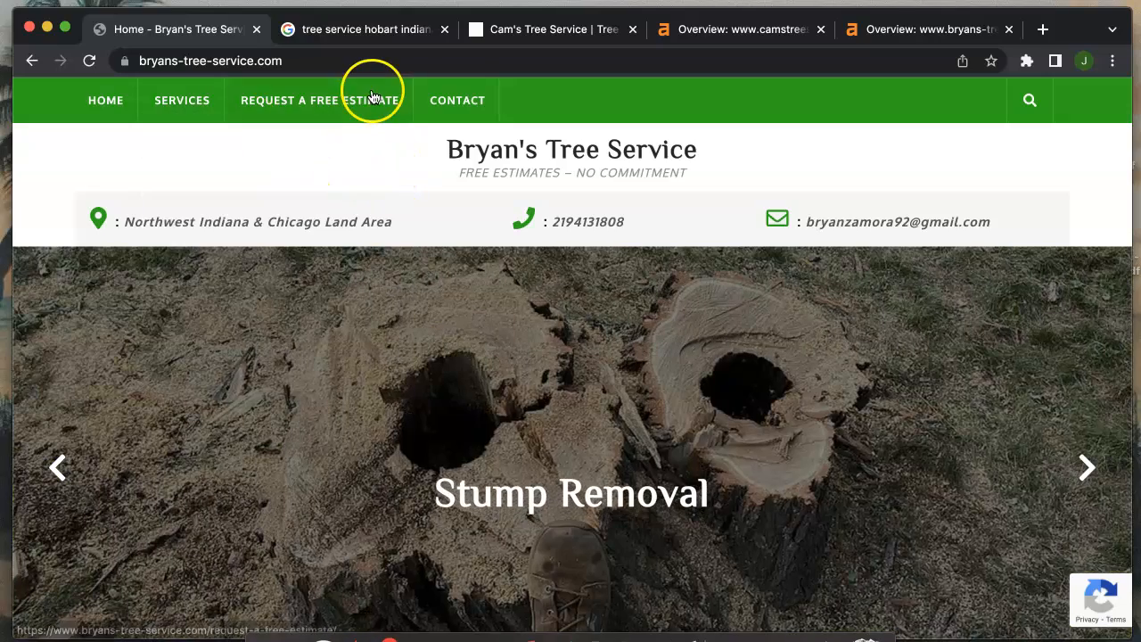
Step: Review the Google results for "tree service hobart indiana", from the ads and local business listings to the organic results
click(334, 34)
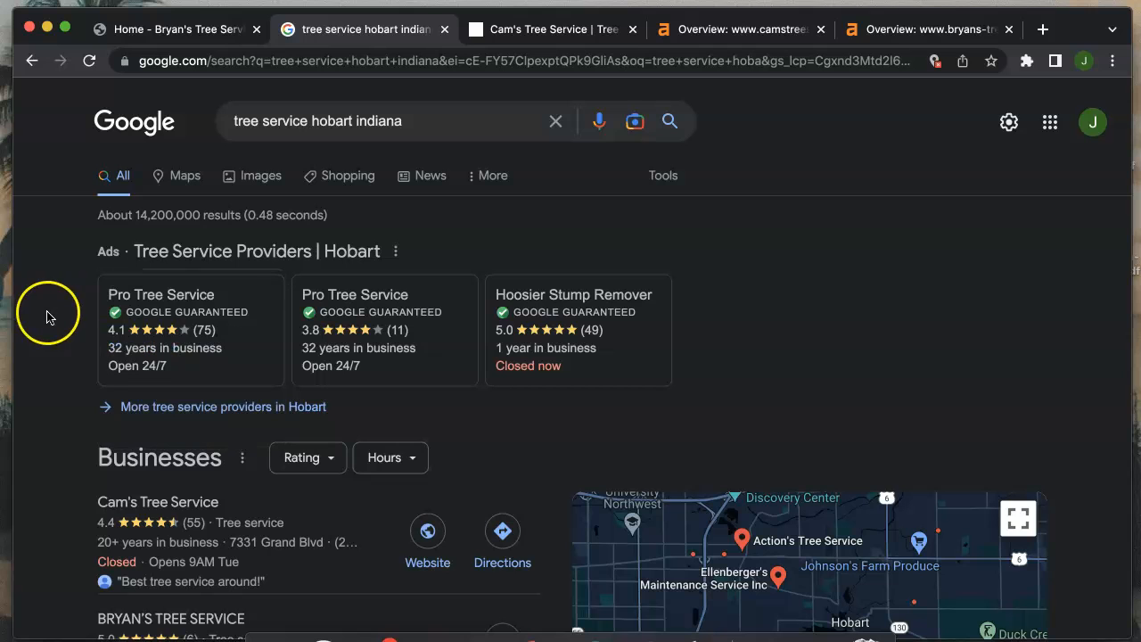
scroll(51, 333, down, 3)
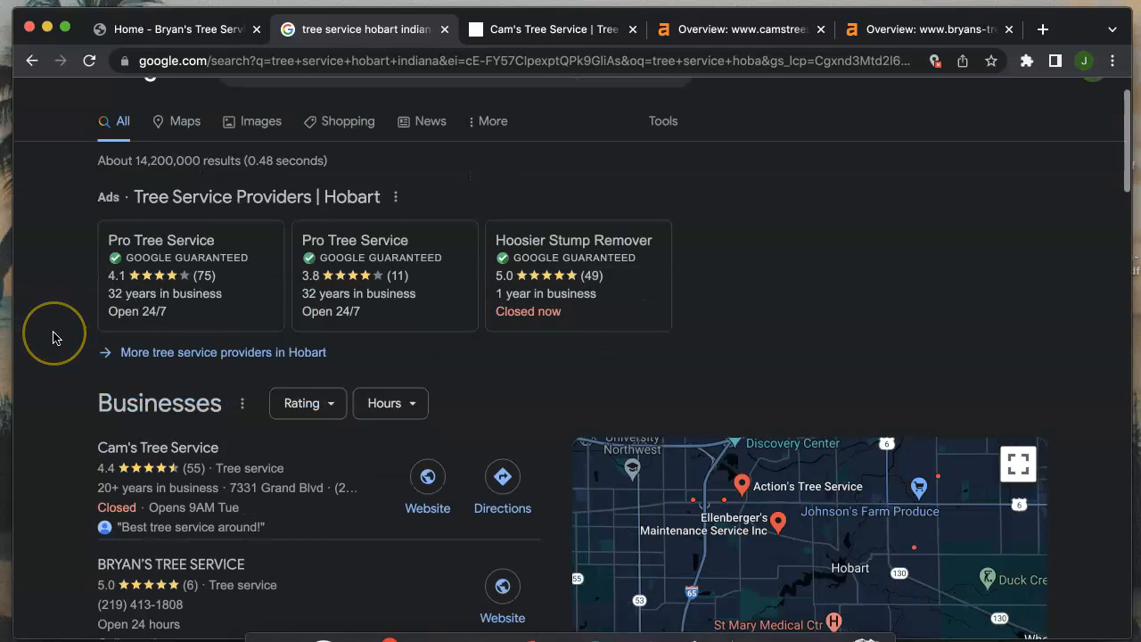
scroll(53, 335, down, 3)
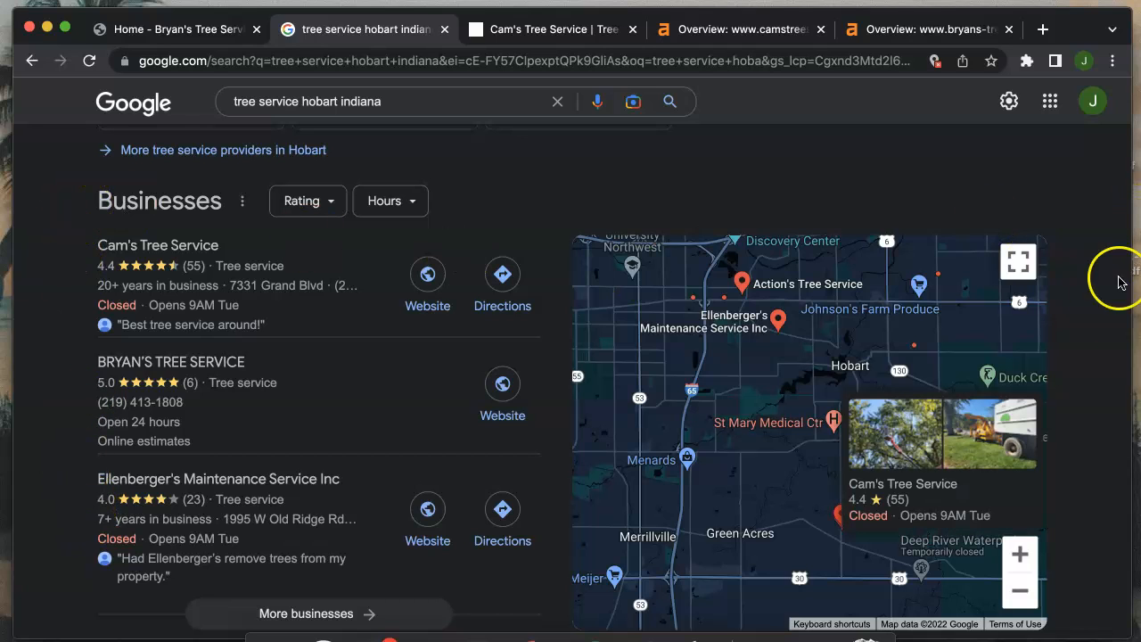
scroll(1091, 349, down, 1)
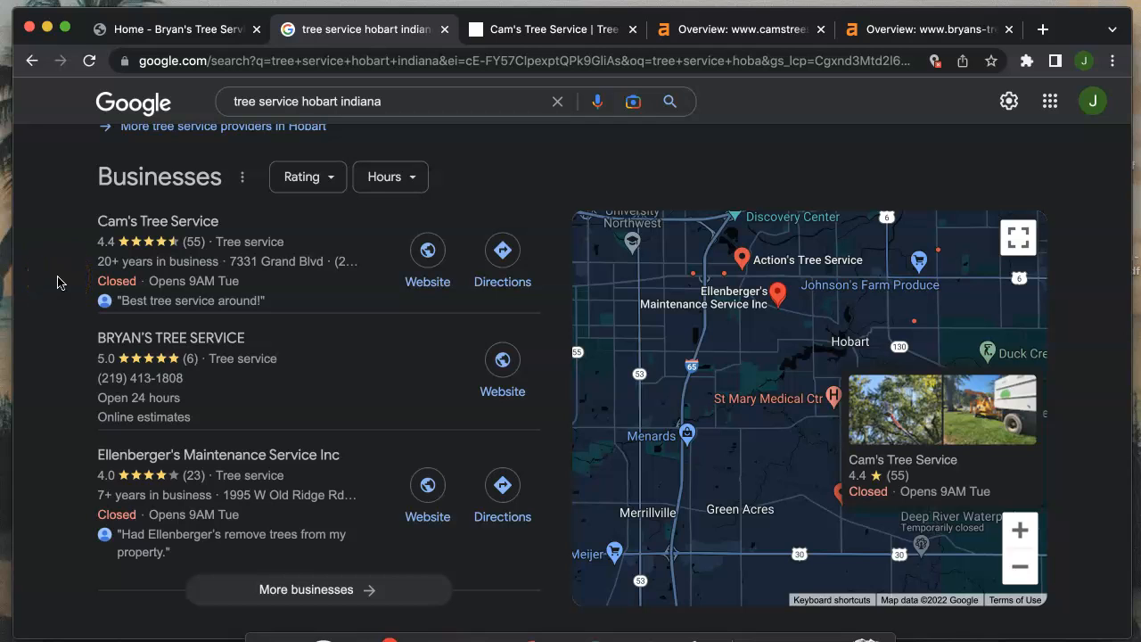
scroll(57, 282, up, 2)
scroll(57, 344, down, 2)
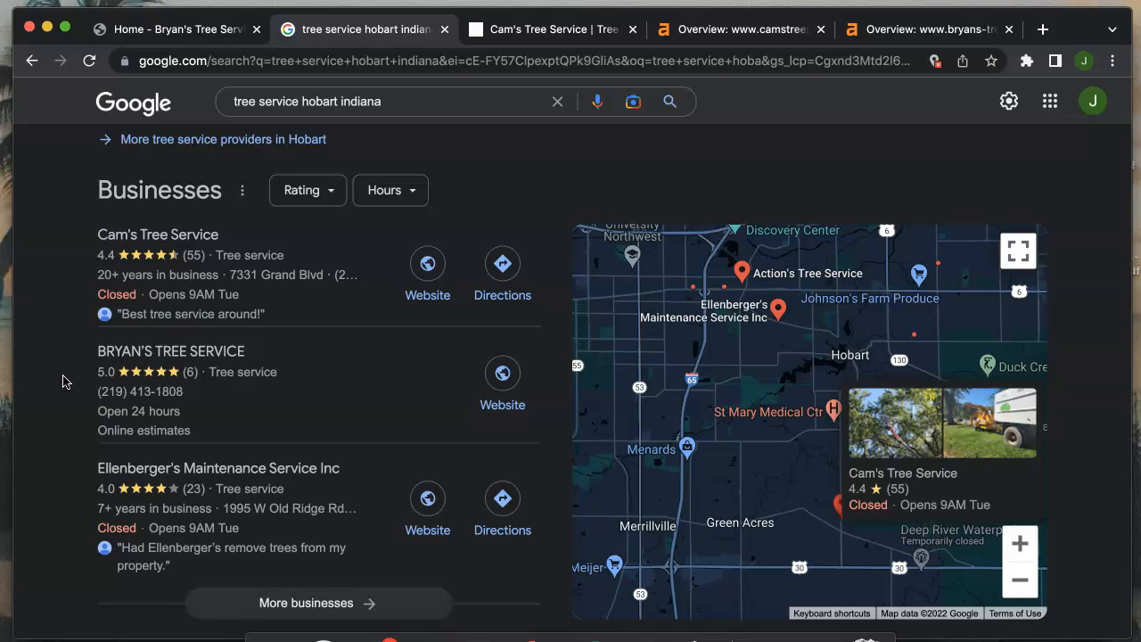
scroll(62, 382, down, 5)
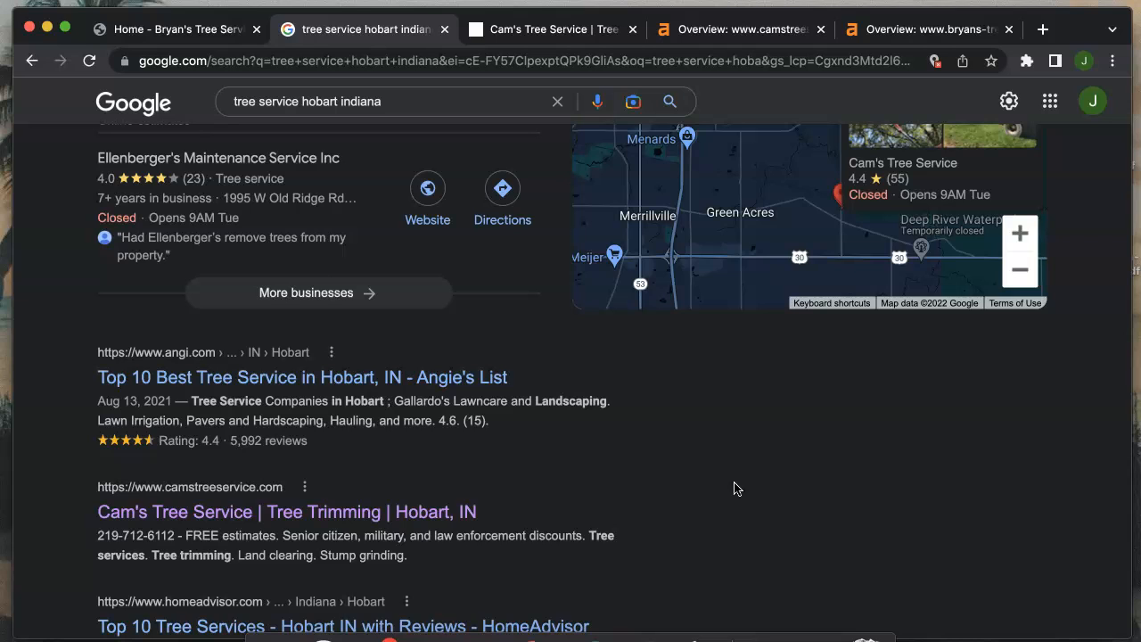
scroll(736, 488, down, 2)
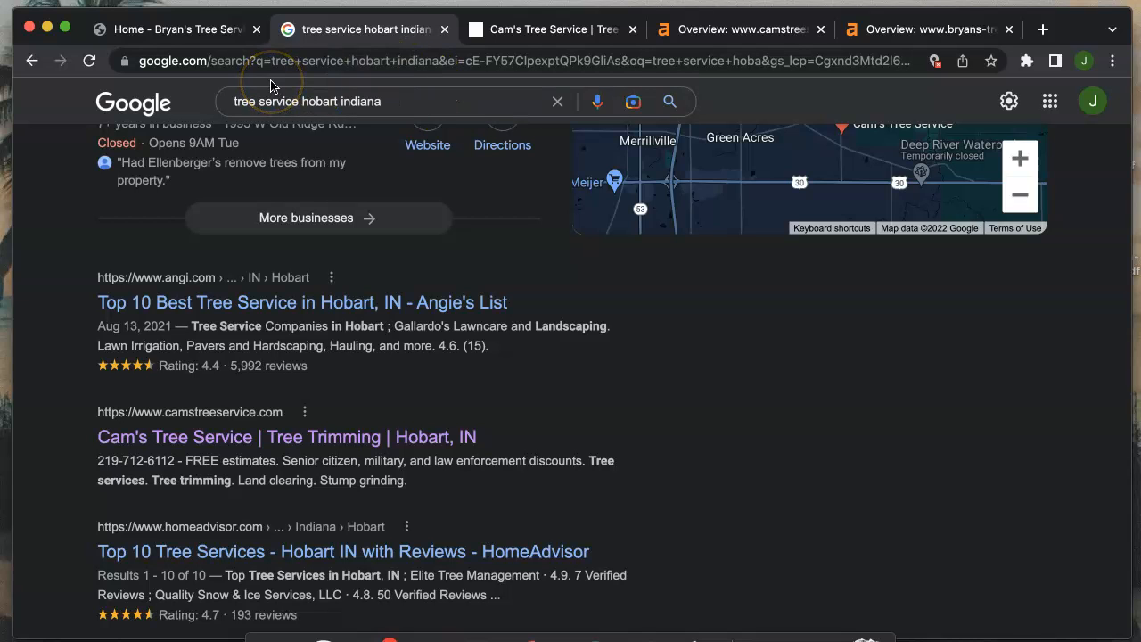
Step: Examine the competitor's home page at camstreeservice.com, including its service links, discount information and services list
click(546, 32)
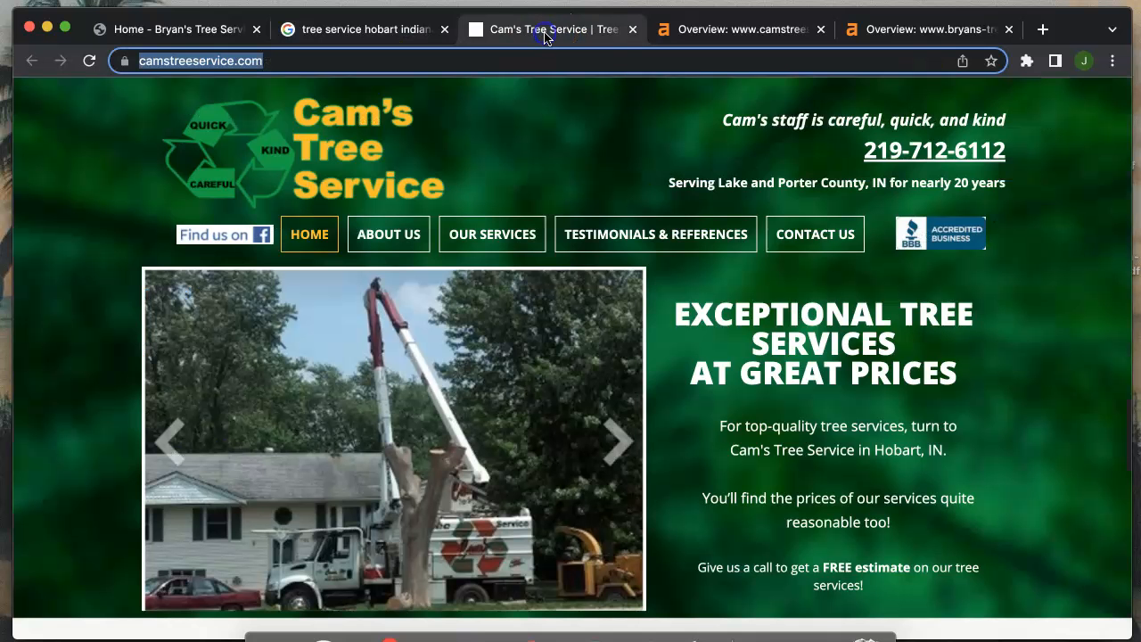
scroll(92, 295, down, 3)
scroll(758, 400, down, 5)
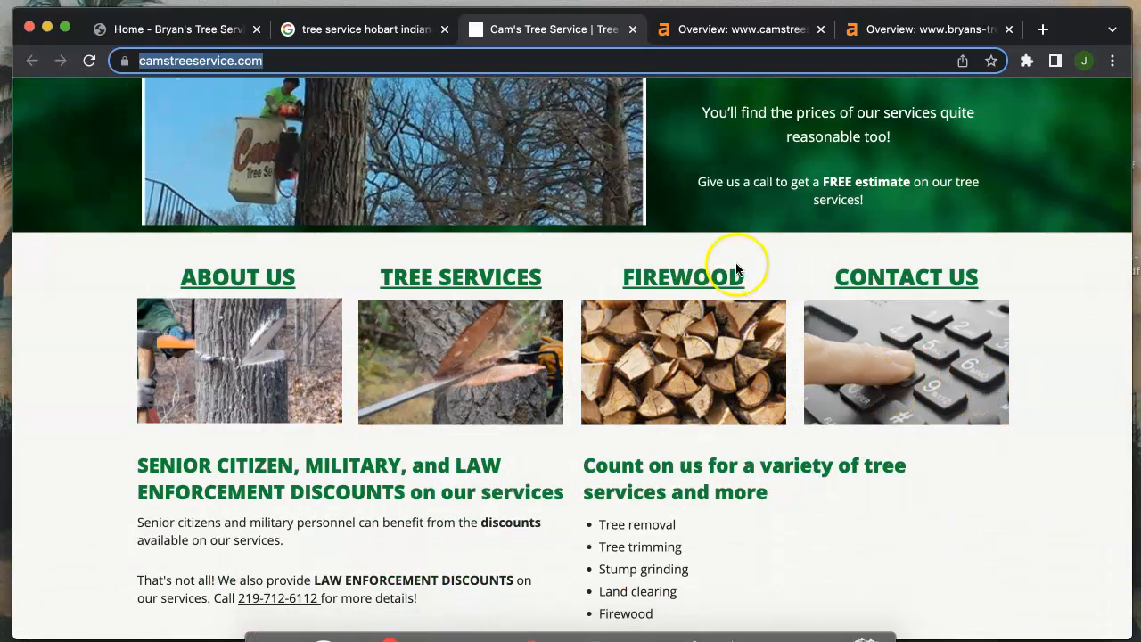
scroll(720, 532, down, 3)
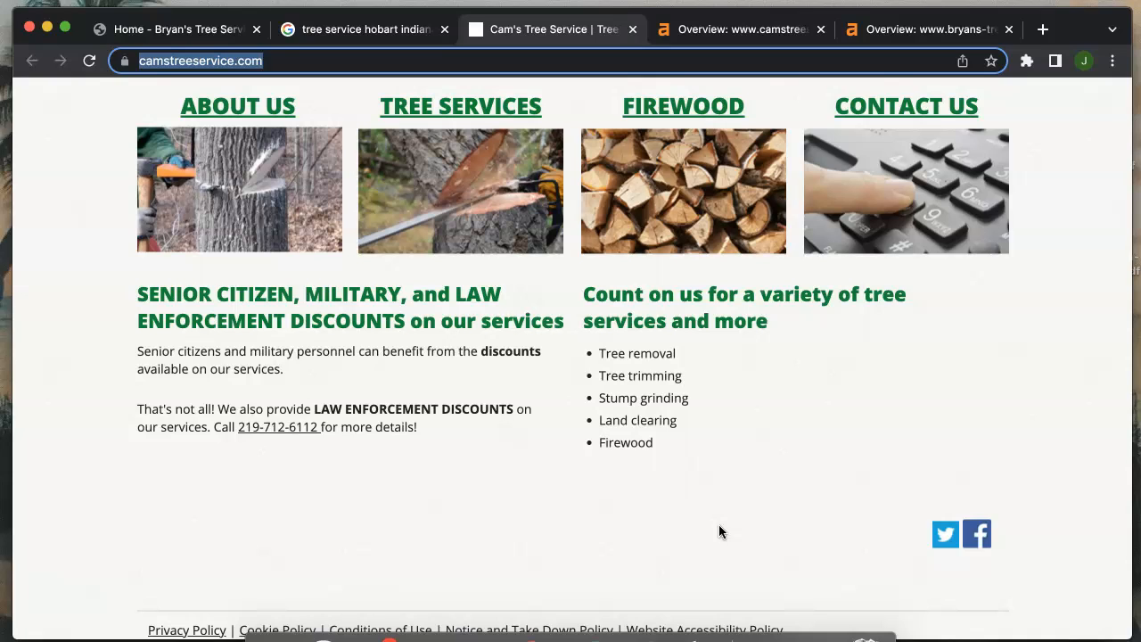
Step: Review the Ahrefs backlink and organic search overview for camstreeservice.com and examine its organic keywords with their volumes and positions
click(727, 31)
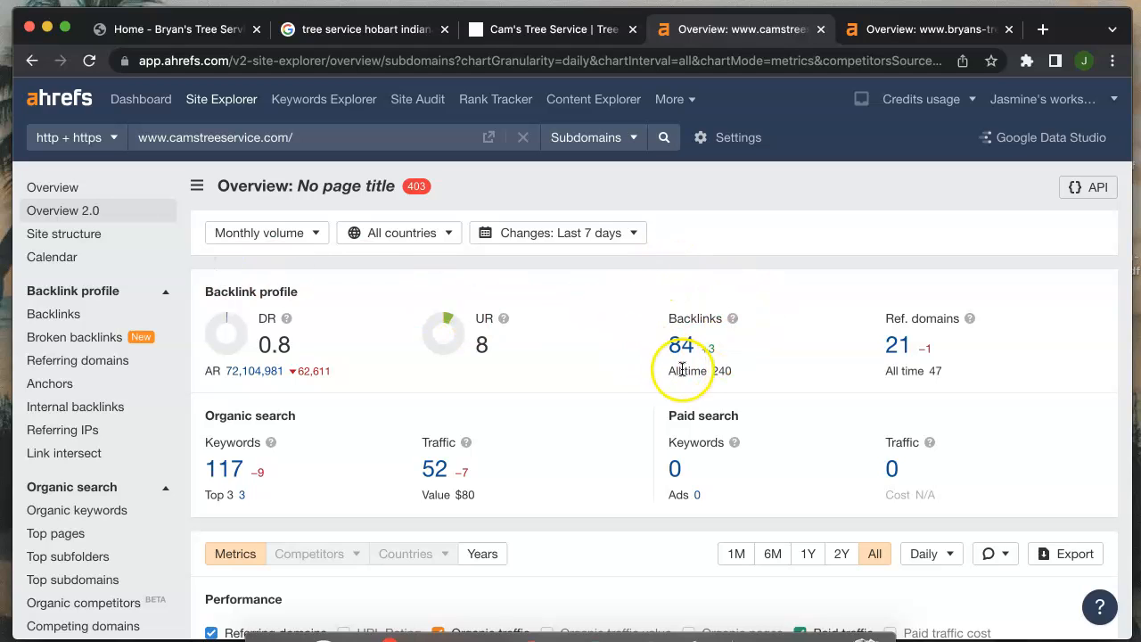
mouse_move(735, 322)
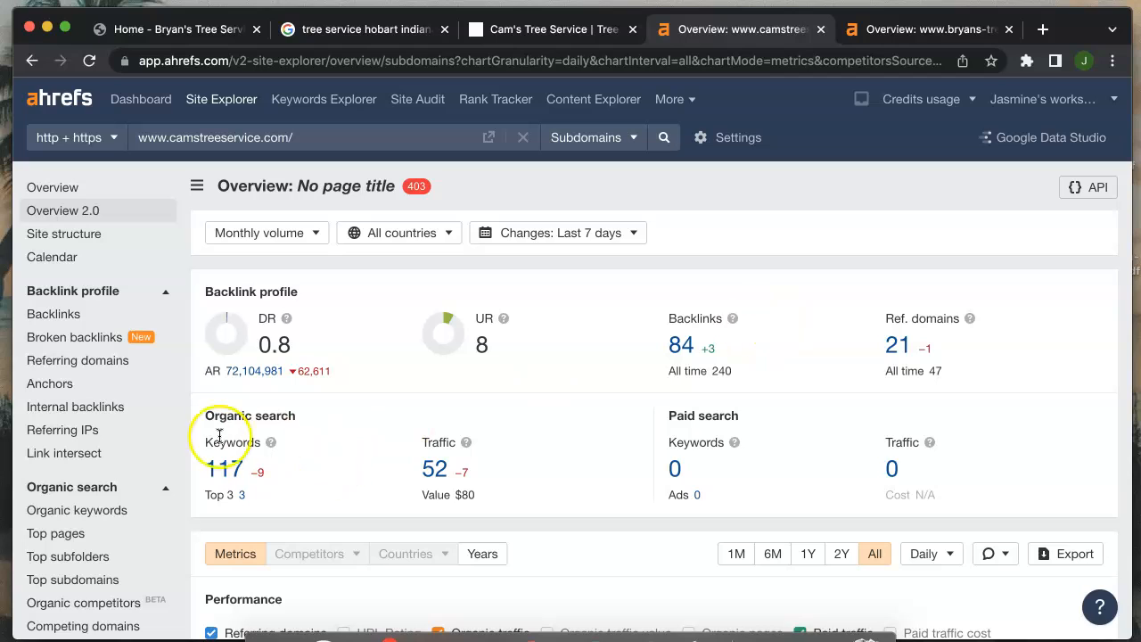
click(226, 481)
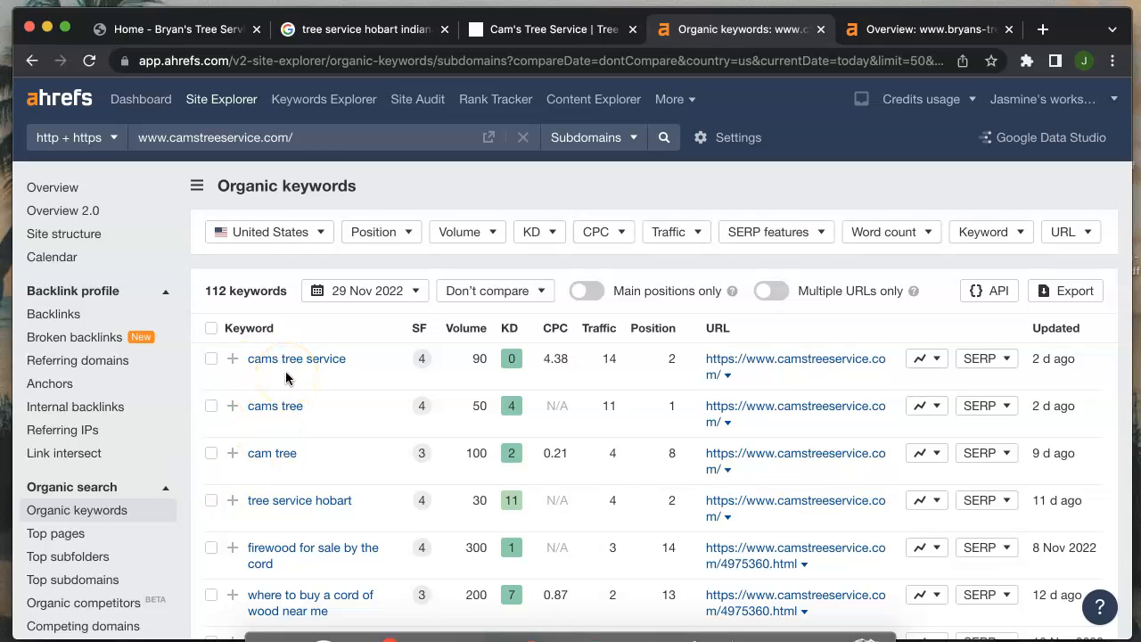
scroll(285, 378, down, 1)
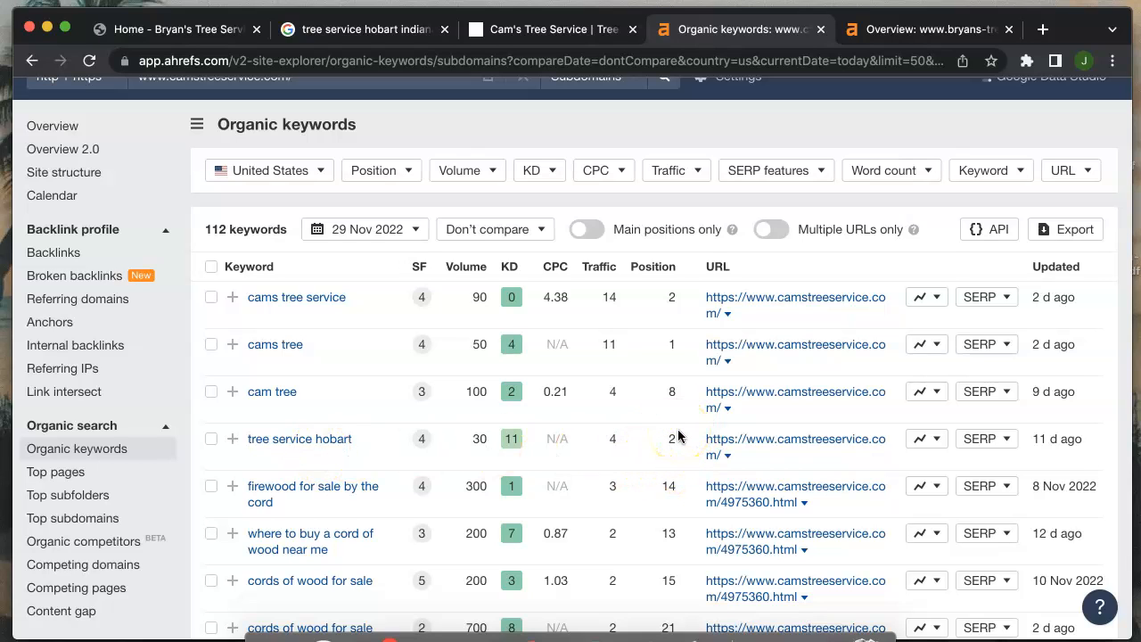
scroll(450, 392, down, 2)
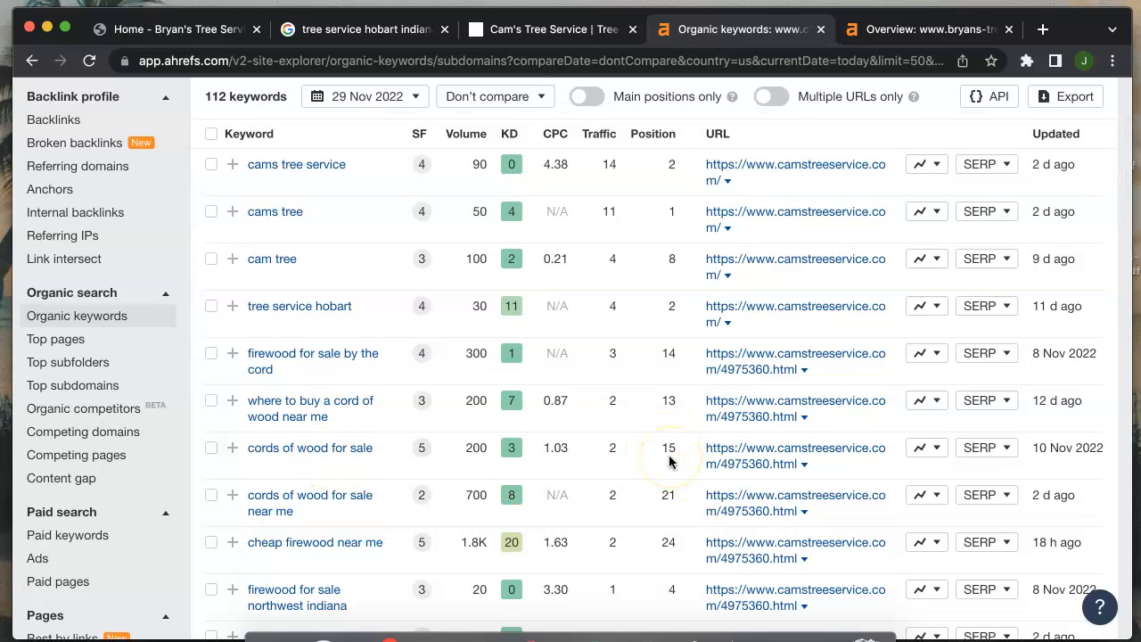
scroll(670, 460, down, 1)
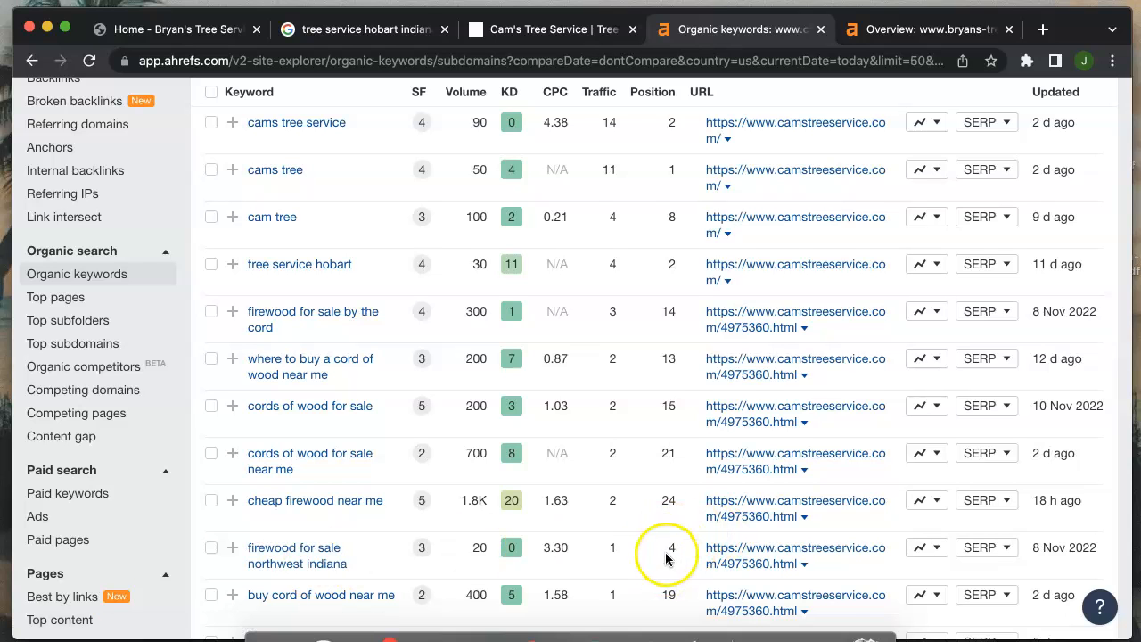
scroll(664, 547, down, 1)
scroll(664, 547, down, 3)
scroll(664, 548, up, 10)
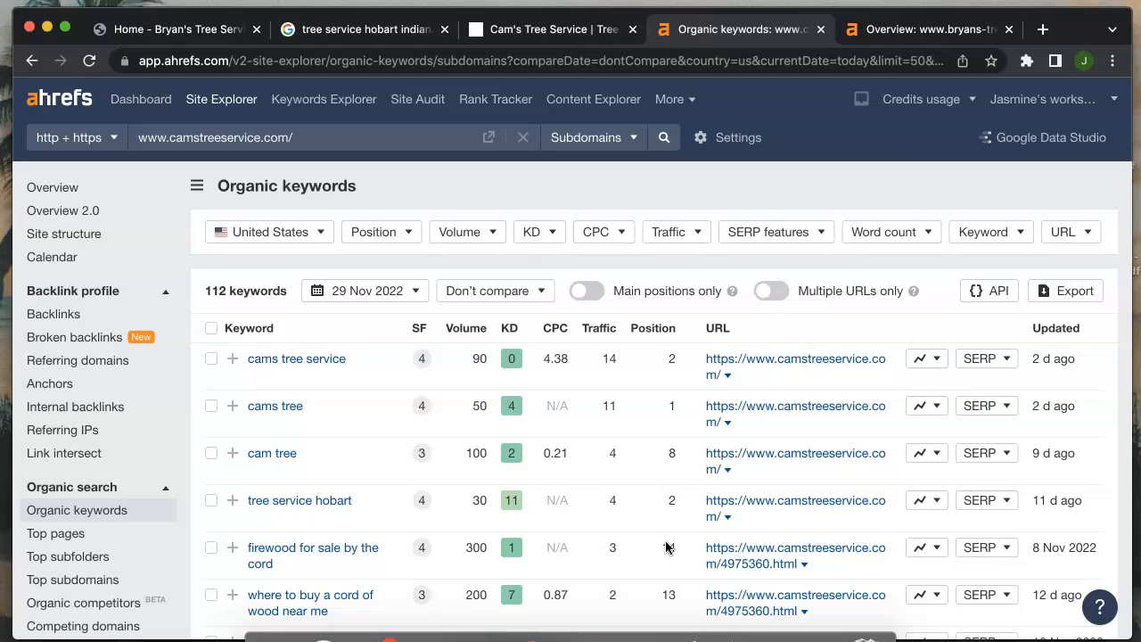
Step: Check the organic keywords for bryans-tree-service.com in its Ahrefs report and return to Overview 2.0
click(948, 30)
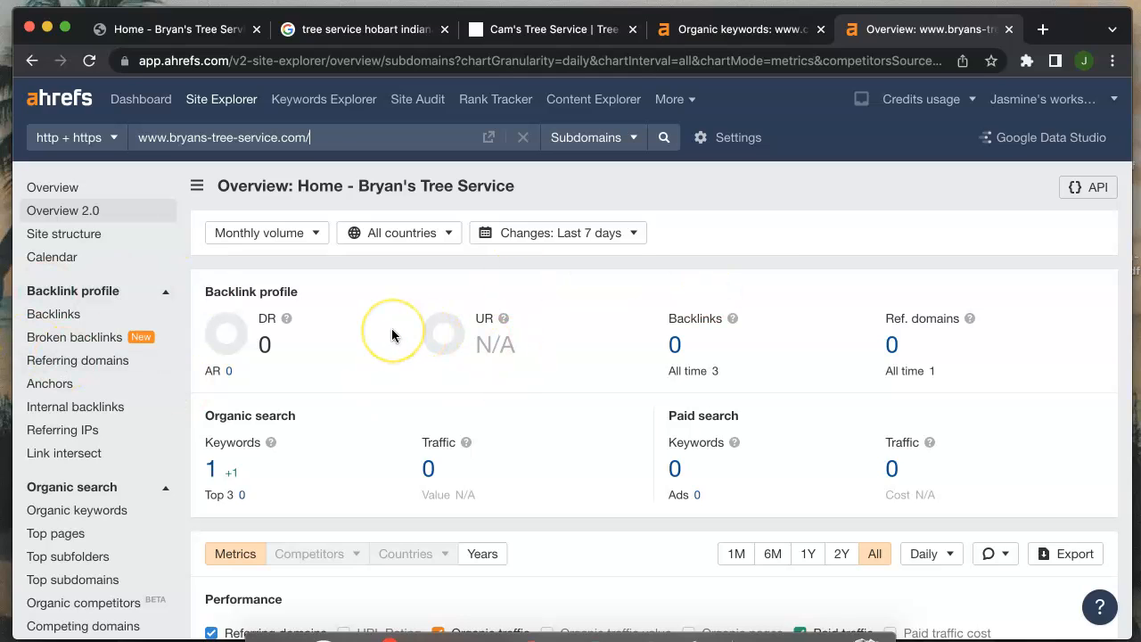
click(212, 473)
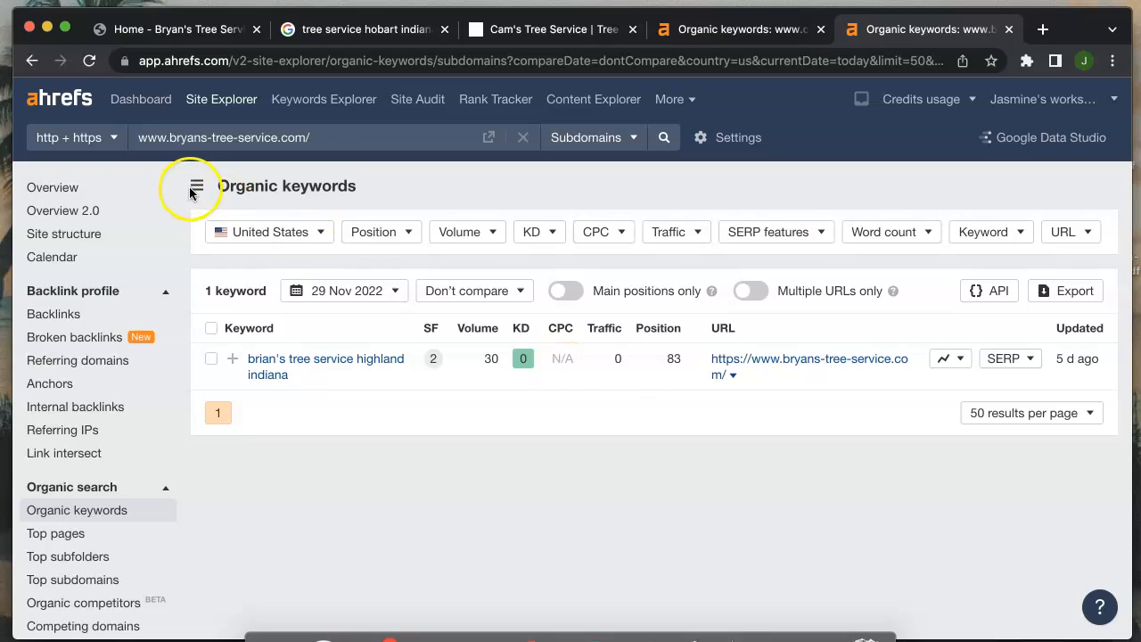
click(96, 212)
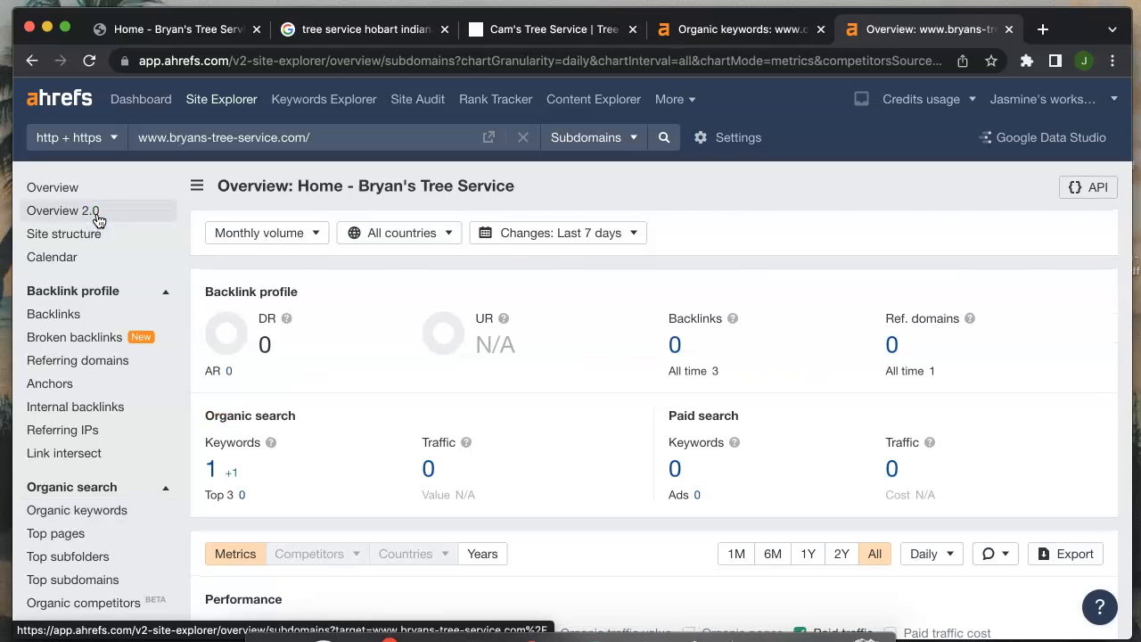
Step: Bring the camstreeservice.com Ahrefs report back to Overview 2.0 and return to the Bryan's Tree Service home page
click(196, 27)
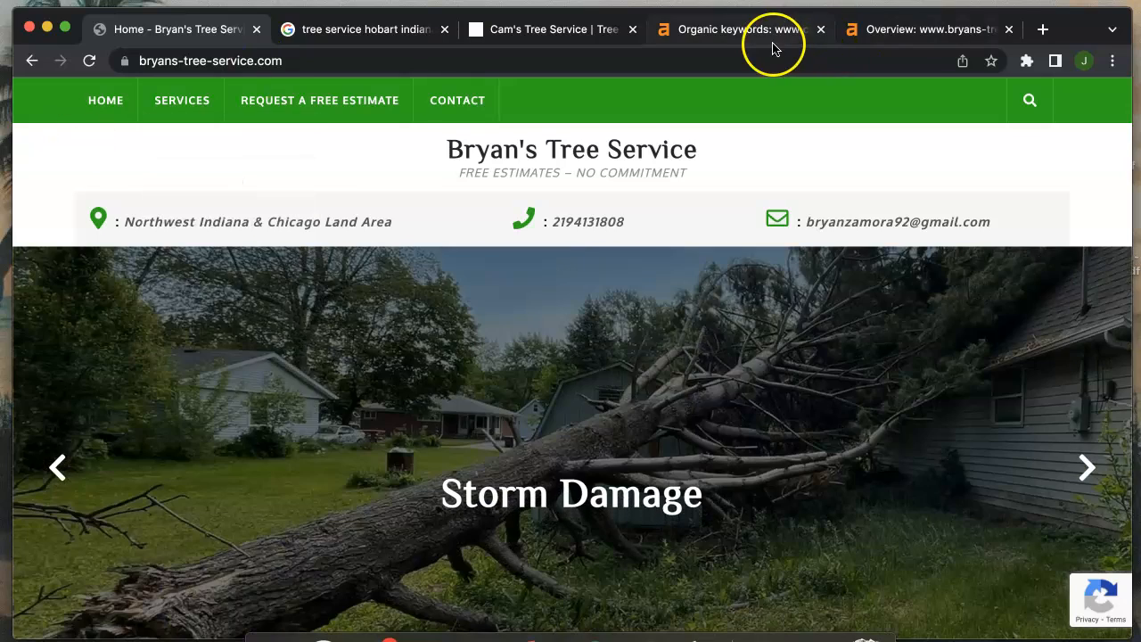
click(762, 32)
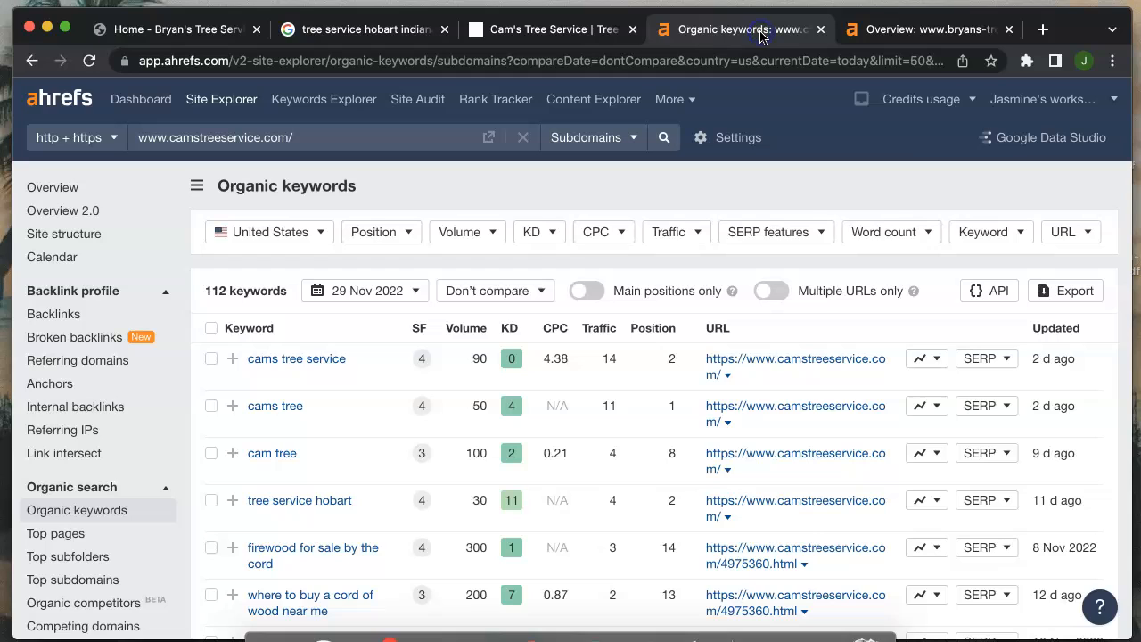
click(77, 220)
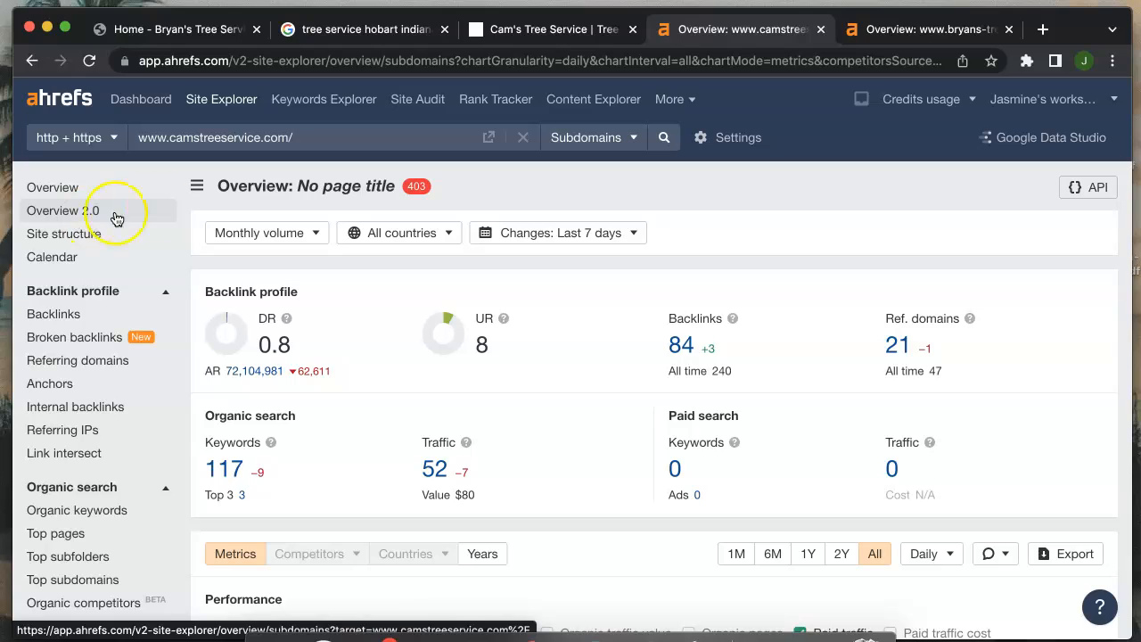
click(166, 31)
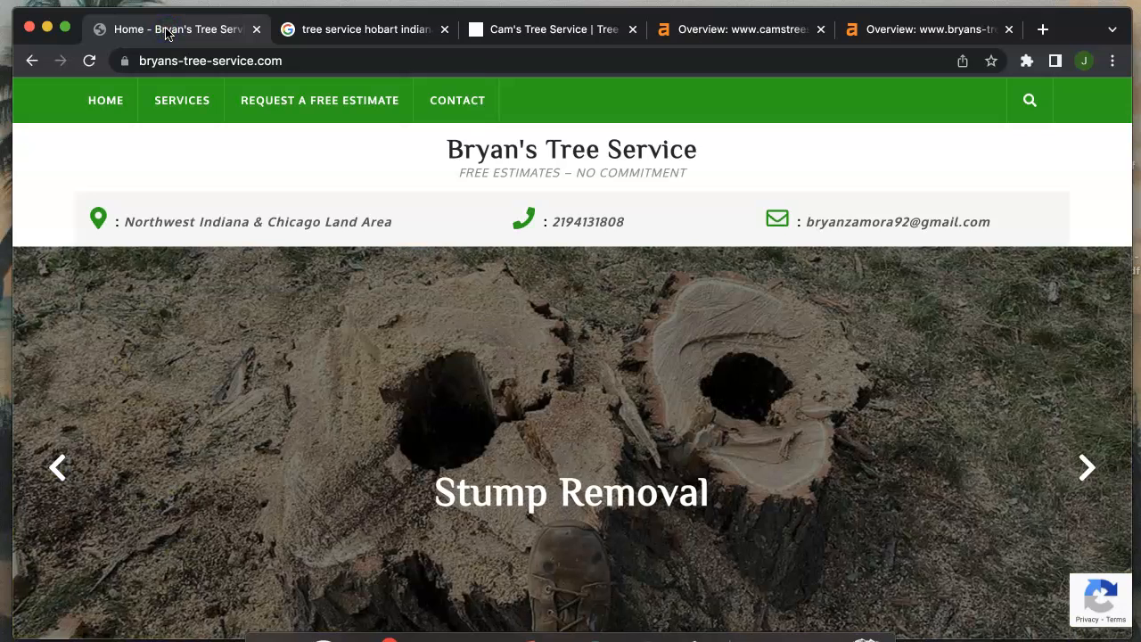